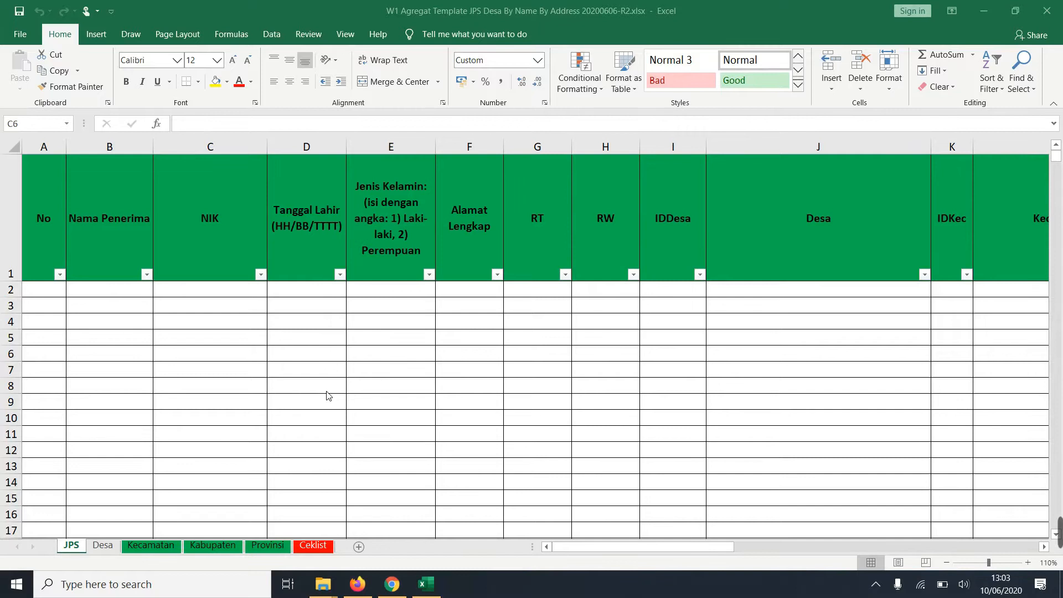
- Look through the Desa, Kecamatan, Kabupaten and Provinsi recap sheets of the aggregate workbook
left_click(106, 547)
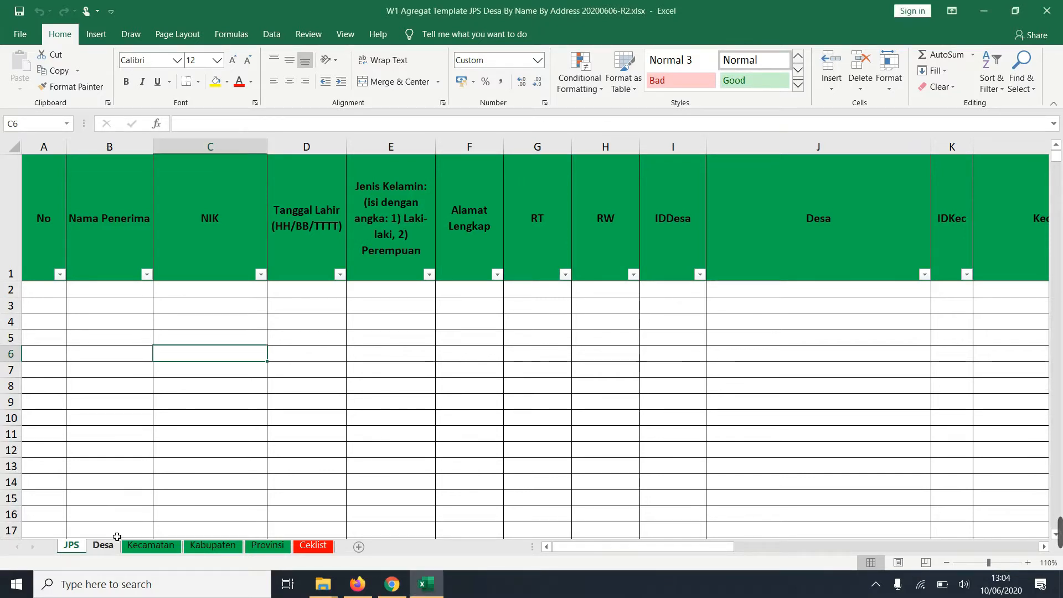
left_click(103, 546)
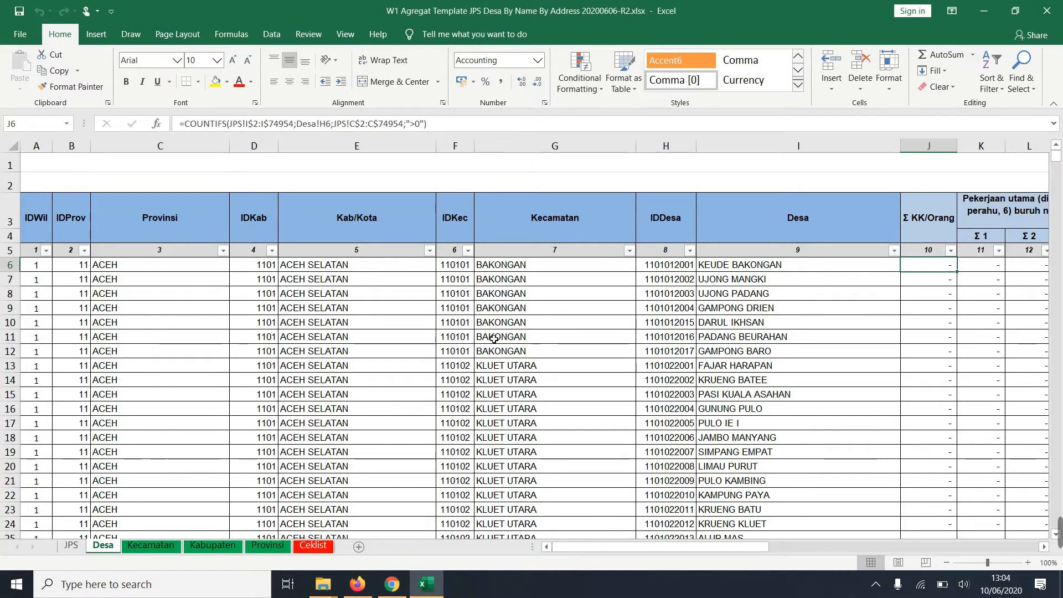
left_click(151, 546)
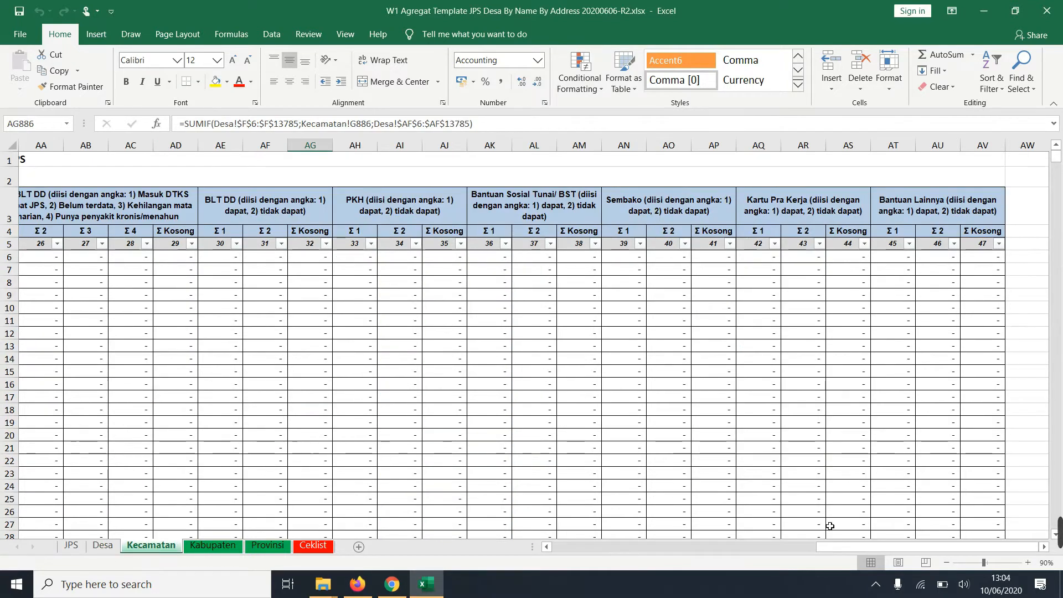
left_click_drag(855, 546, 587, 547)
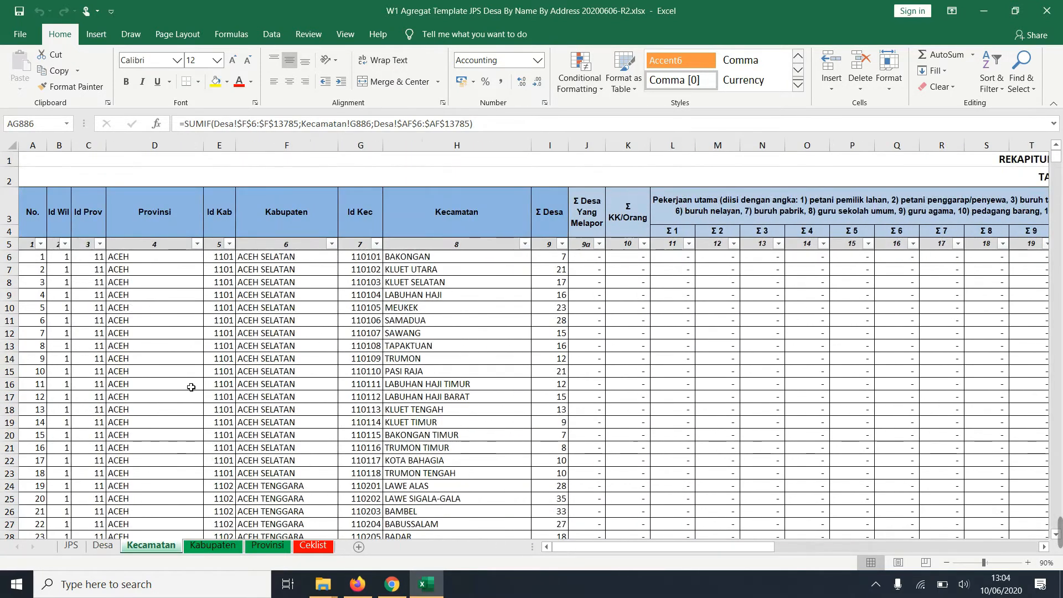
left_click(213, 545)
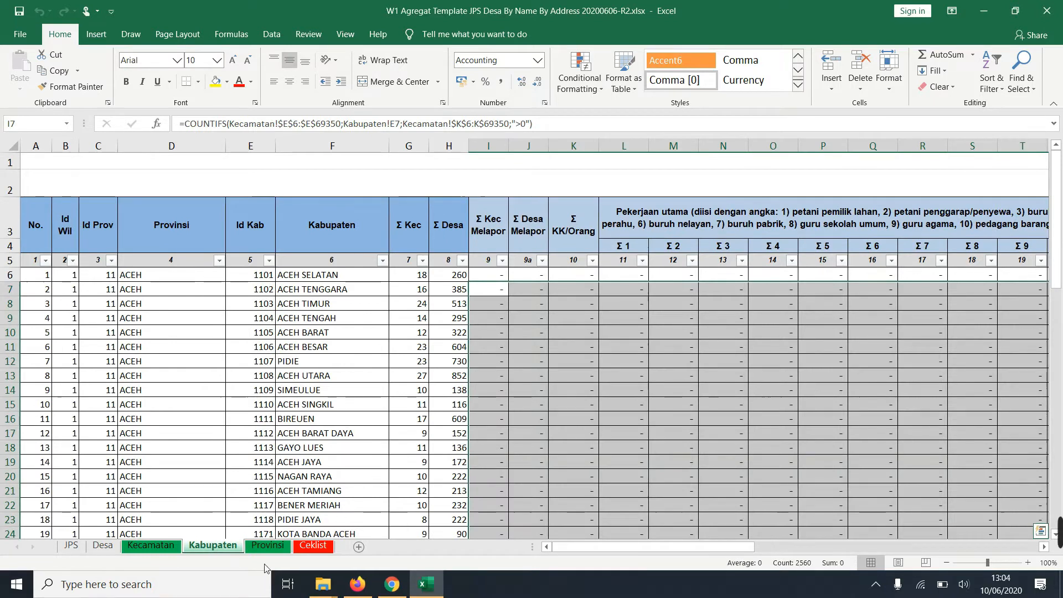
left_click(266, 546)
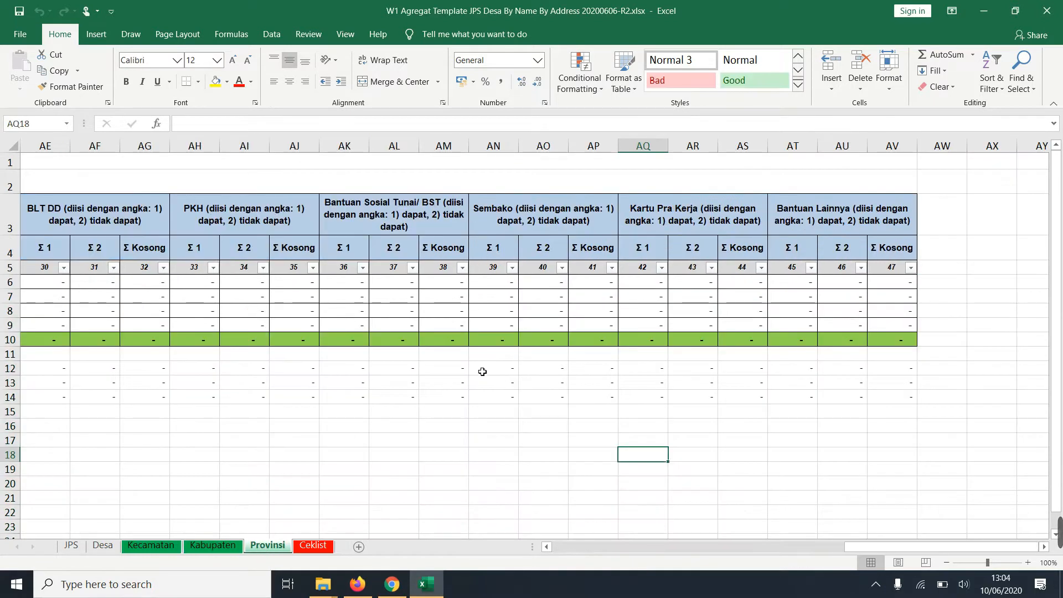
- Examine the Desa sheet's columns from the village identifiers and main occupation through the BLT DD criteria to Bantuan Lainnya
left_click(73, 546)
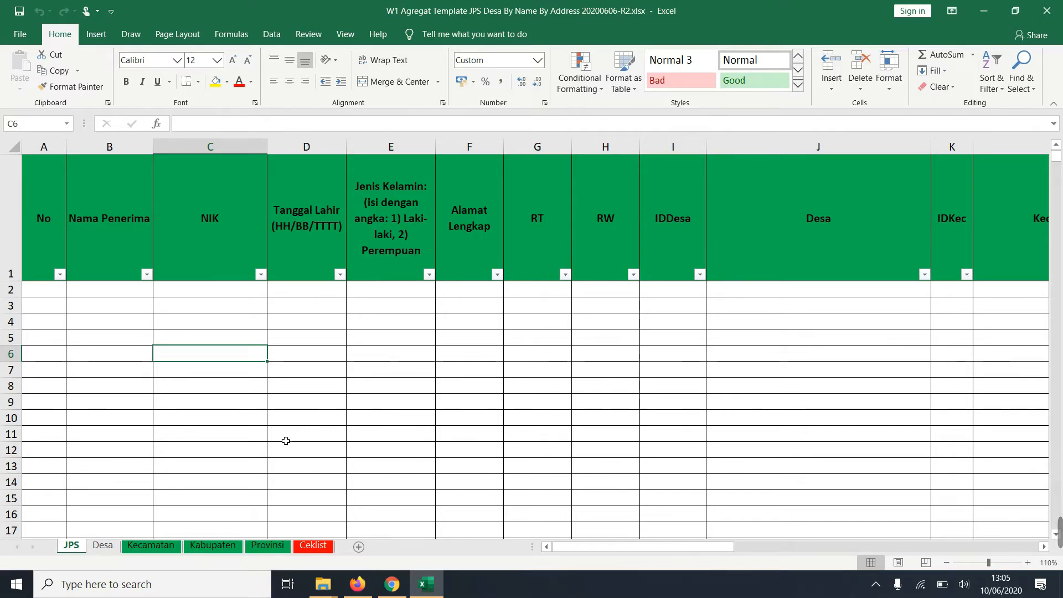
left_click(106, 545)
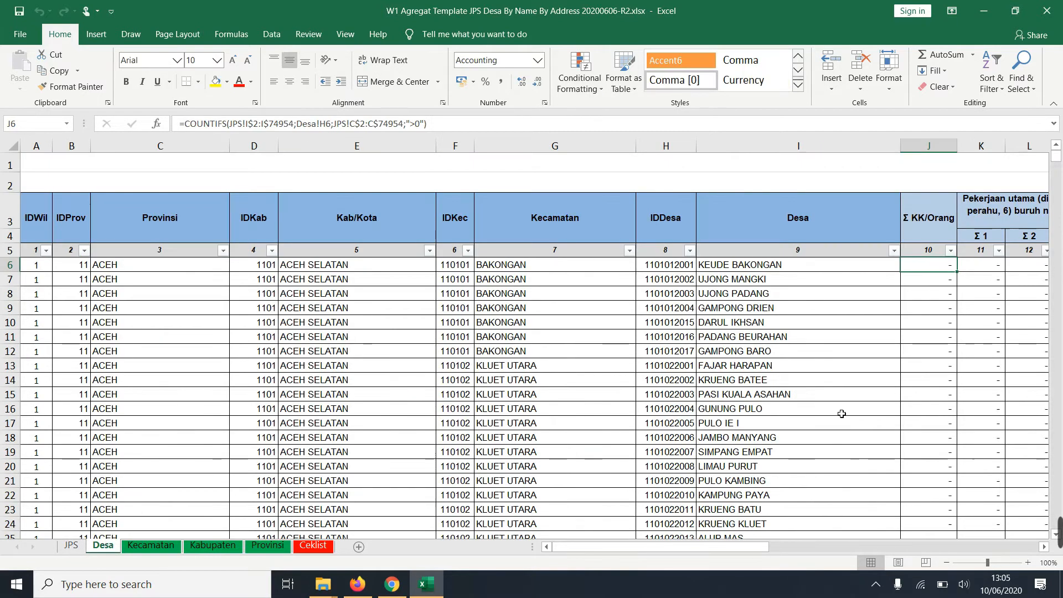
left_click_drag(743, 552, 791, 549)
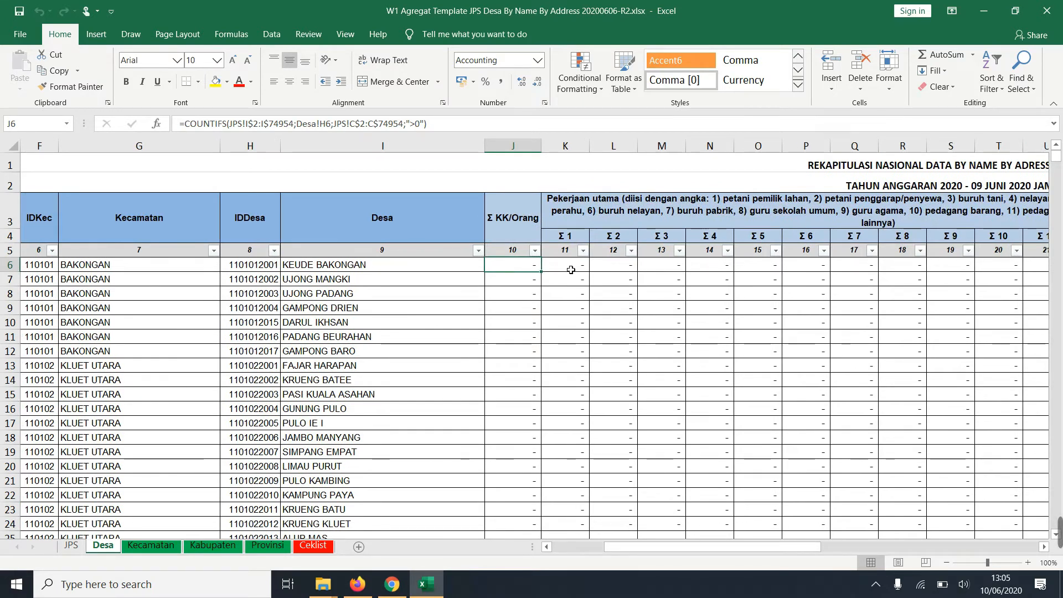
left_click_drag(636, 557, 668, 559)
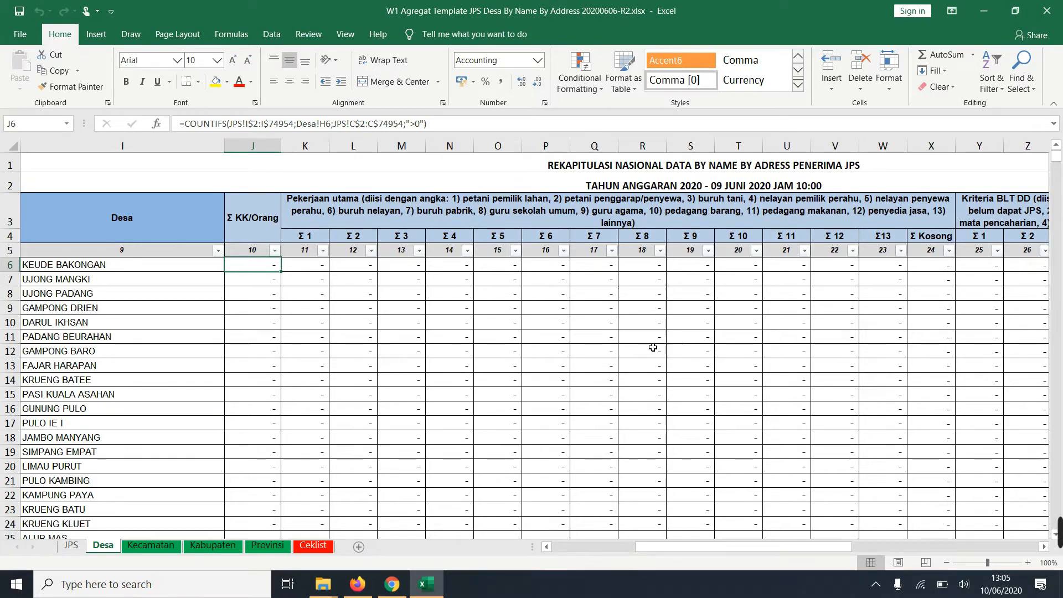
left_click_drag(778, 552, 819, 570)
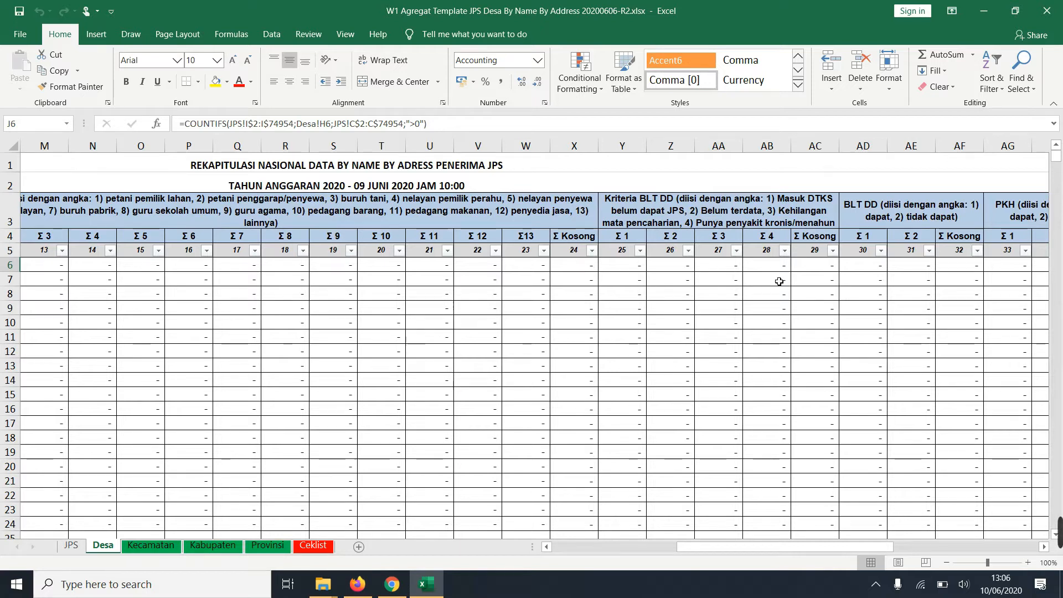
left_click_drag(769, 549, 949, 570)
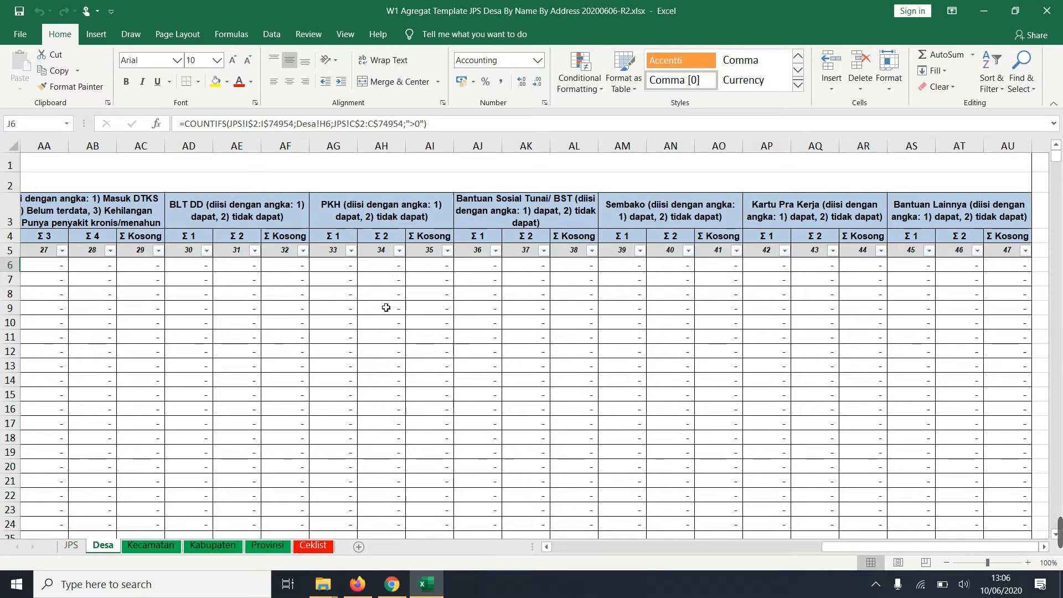
- Review the Kecamatan, Kabupaten, Provinsi and Ceklist sheets, and return to the JPS sheet
left_click(135, 548)
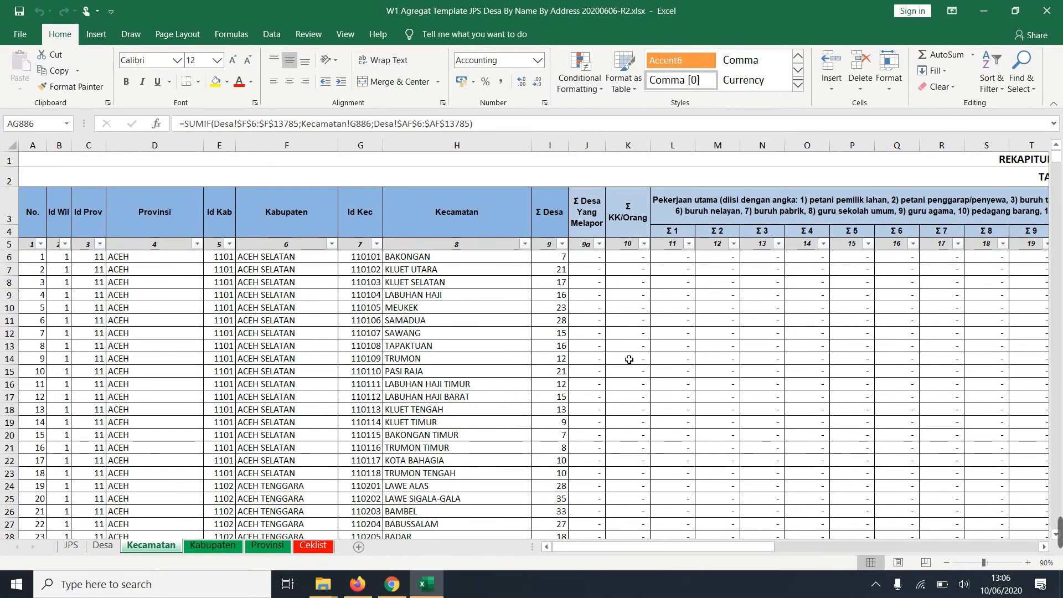
left_click(213, 549)
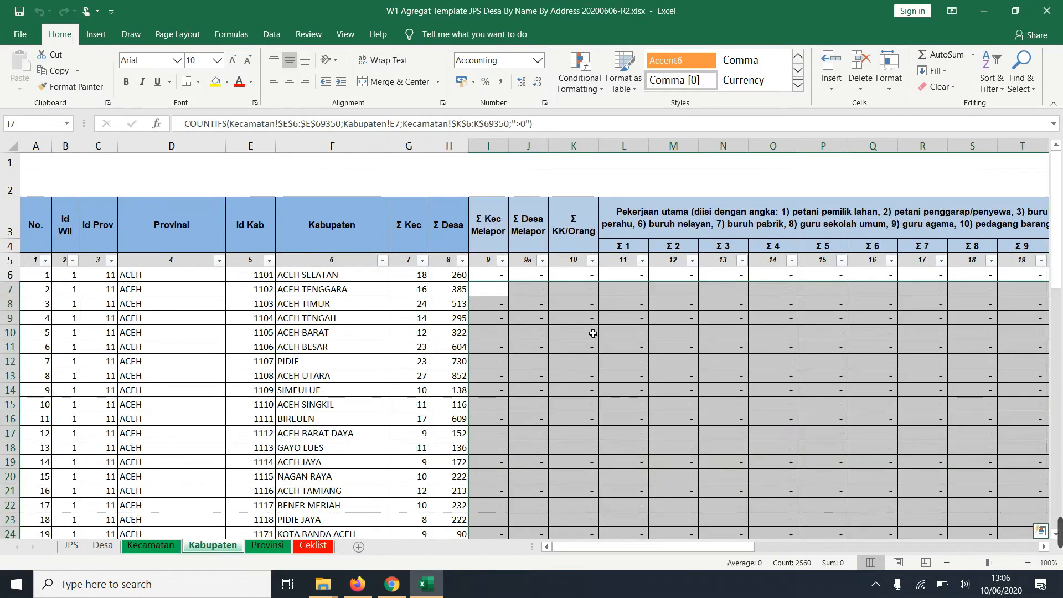
left_click(268, 547)
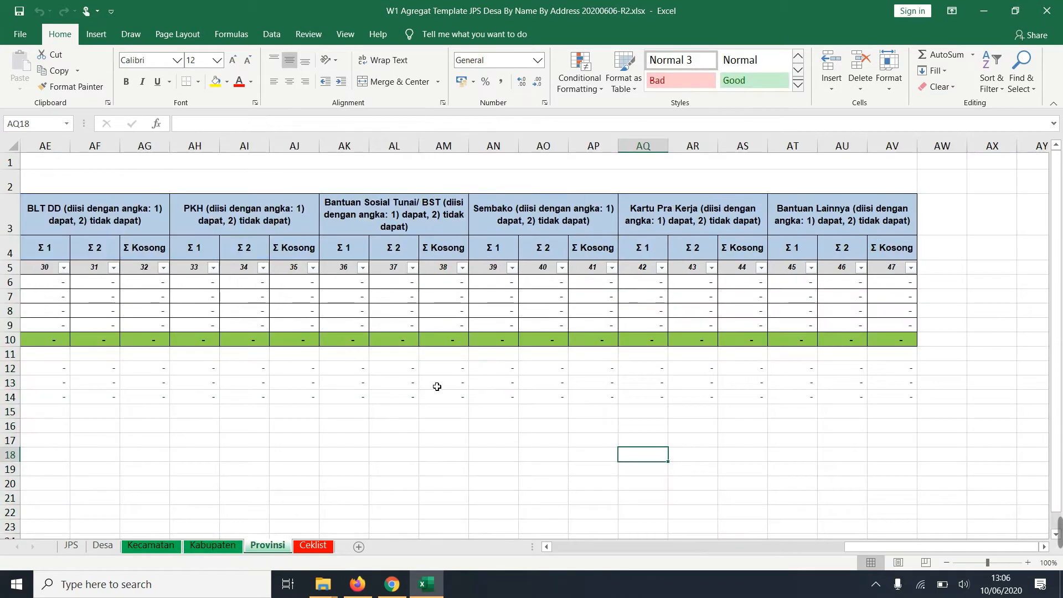
left_click(322, 547)
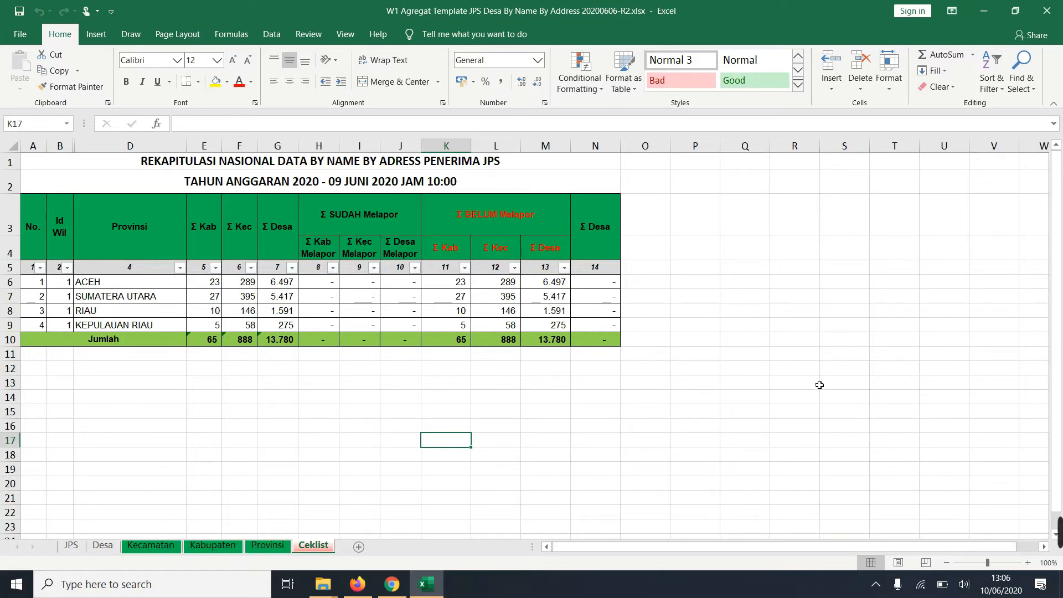
left_click(66, 548)
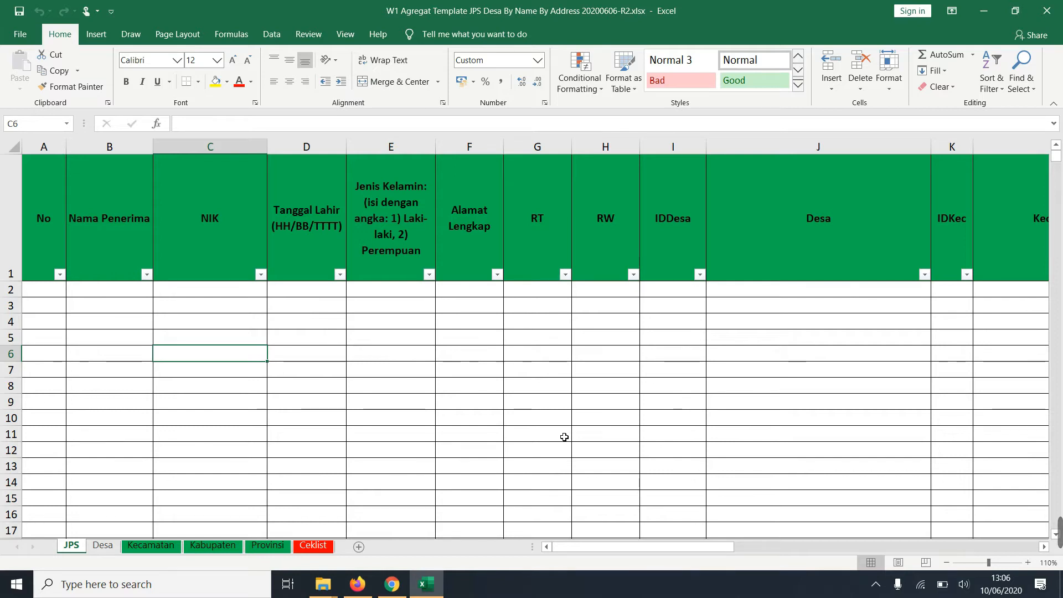
- Switch to File Explorer and open "Riau Template JPS Desa By Name By Address 20200602-R1 Ok.xlsx" from the Kiriman Daerah folder in Excel
left_click(319, 585)
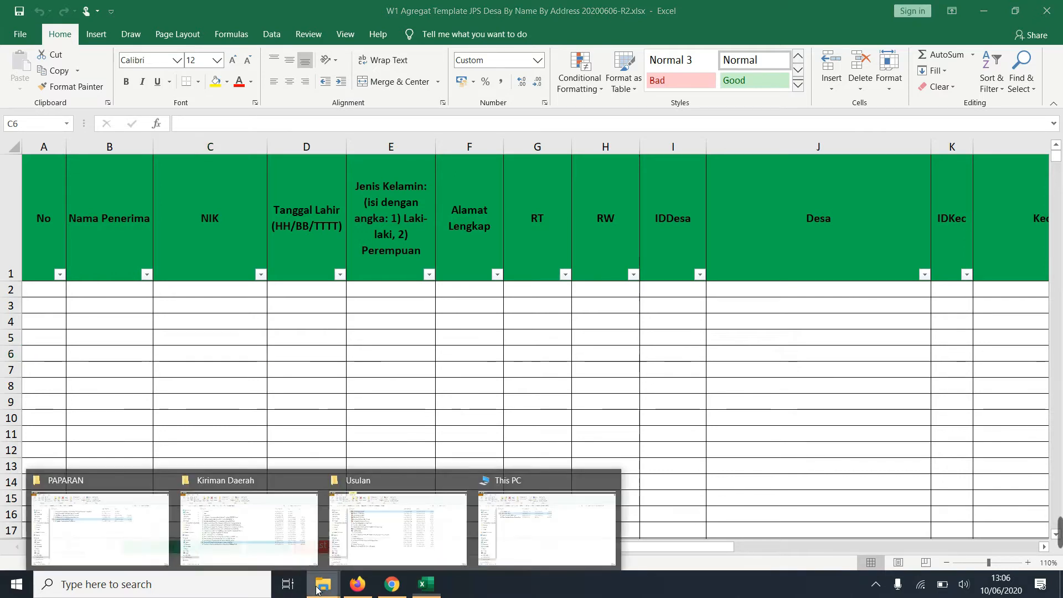
left_click(249, 526)
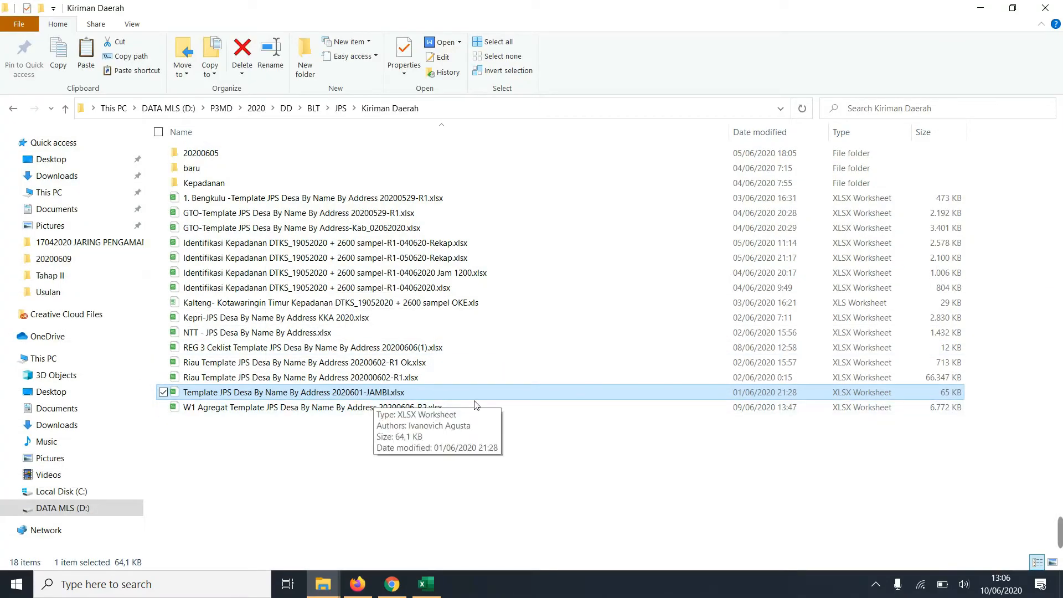
left_click(396, 364)
right_click(396, 368)
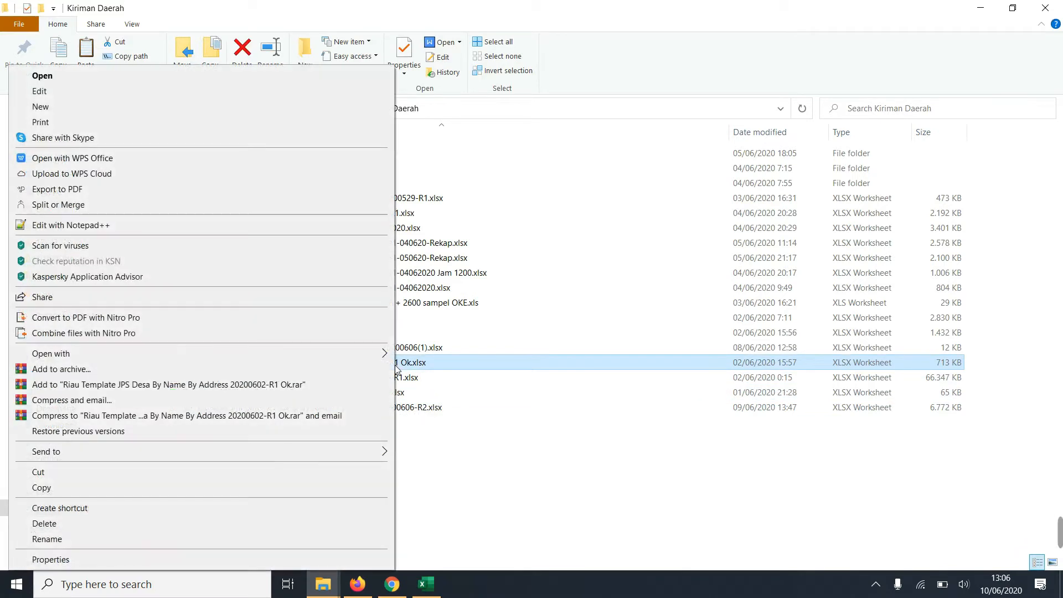
mouse_move(338, 358)
left_click(422, 356)
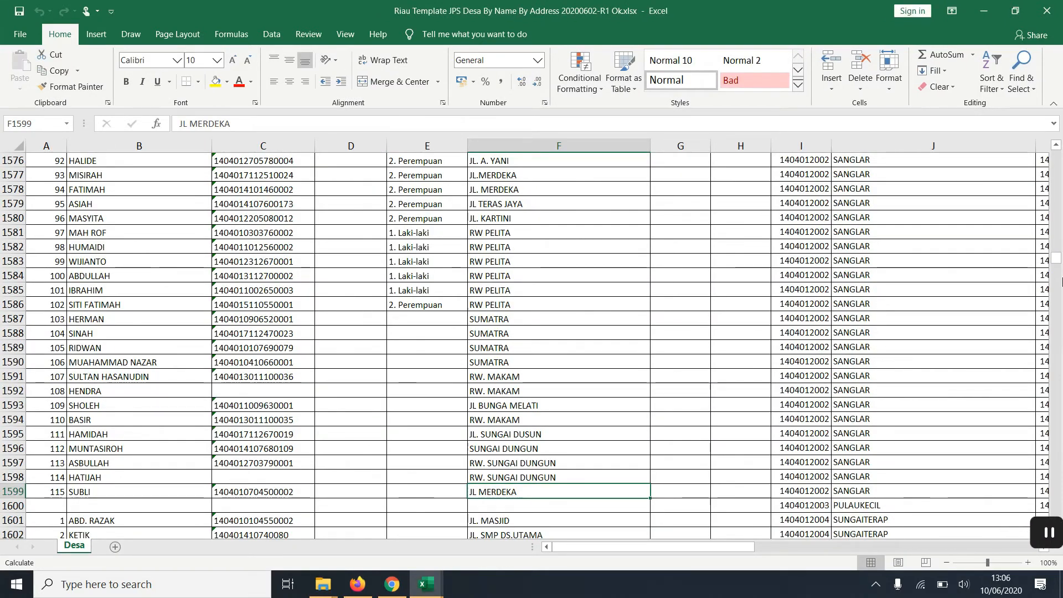
- Filter the NIK column of the Riau data to exclude blank entries
left_click_drag(1056, 258, 1058, 155)
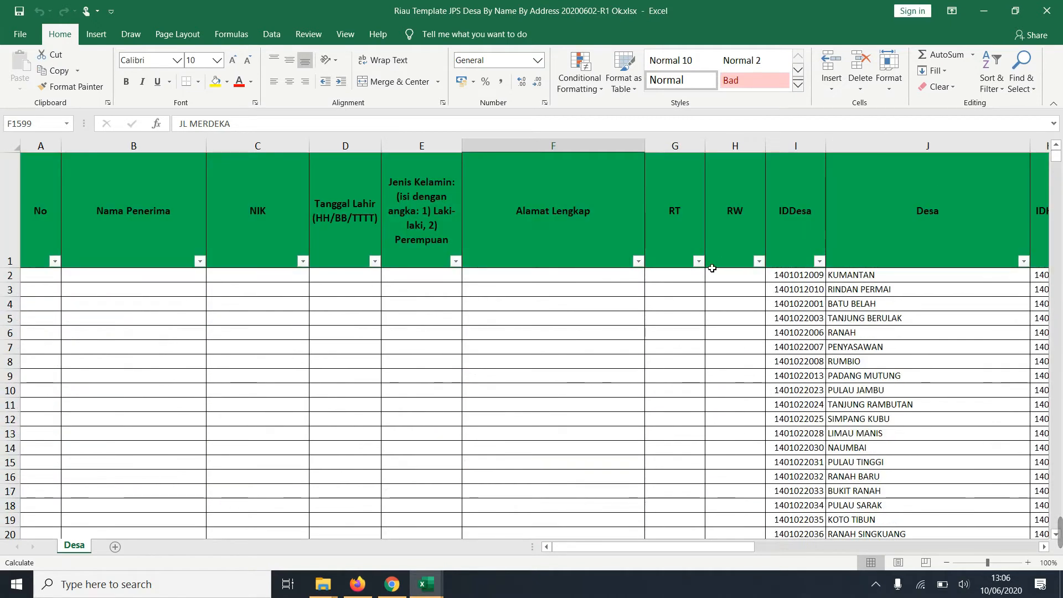
scroll(699, 324, "down", 4)
scroll(699, 324, "up", 4)
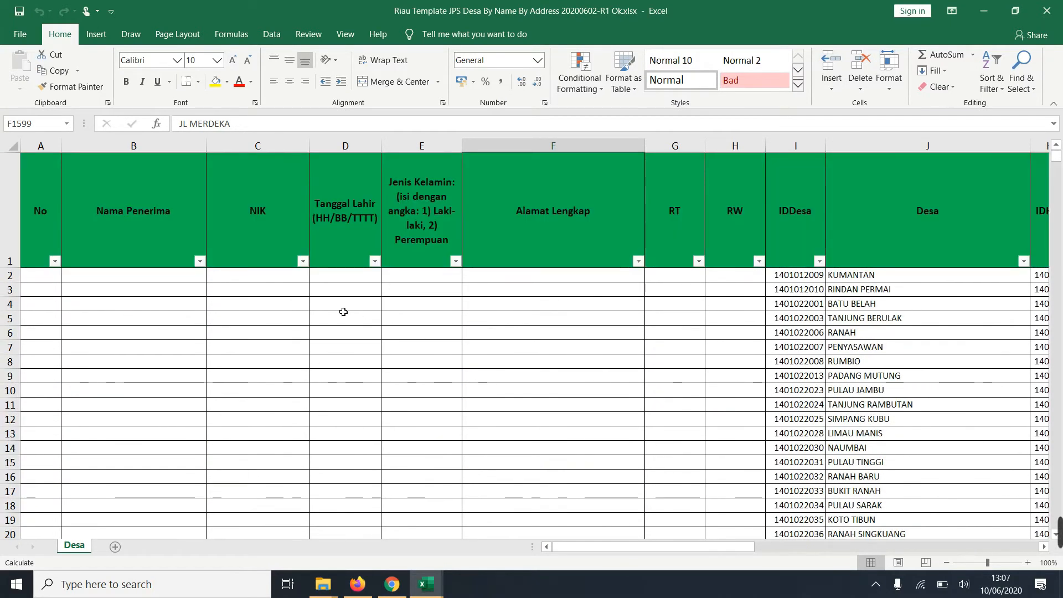
left_click(303, 261)
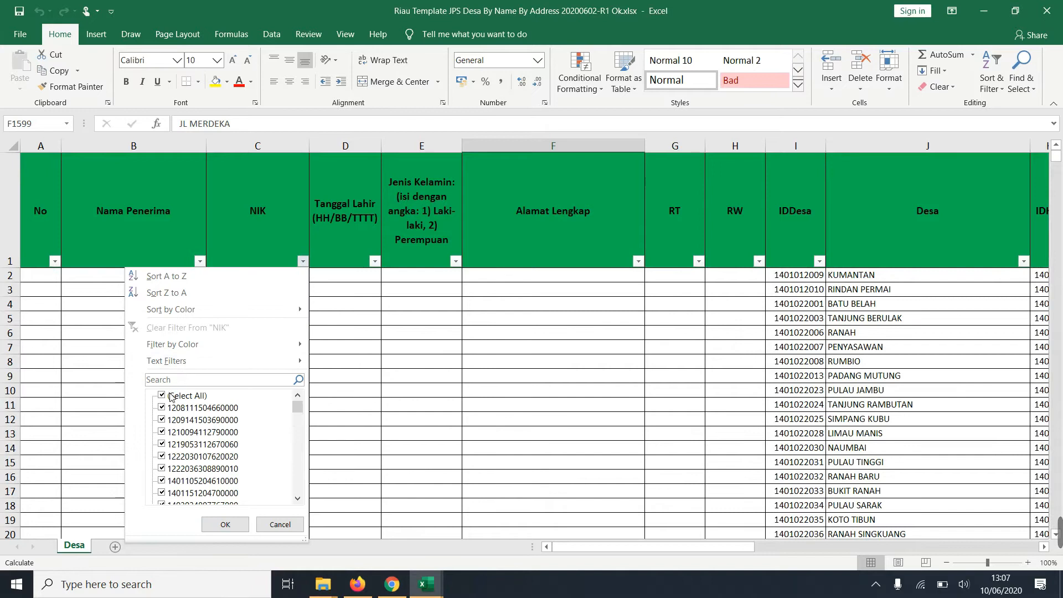
left_click_drag(297, 408, 287, 522)
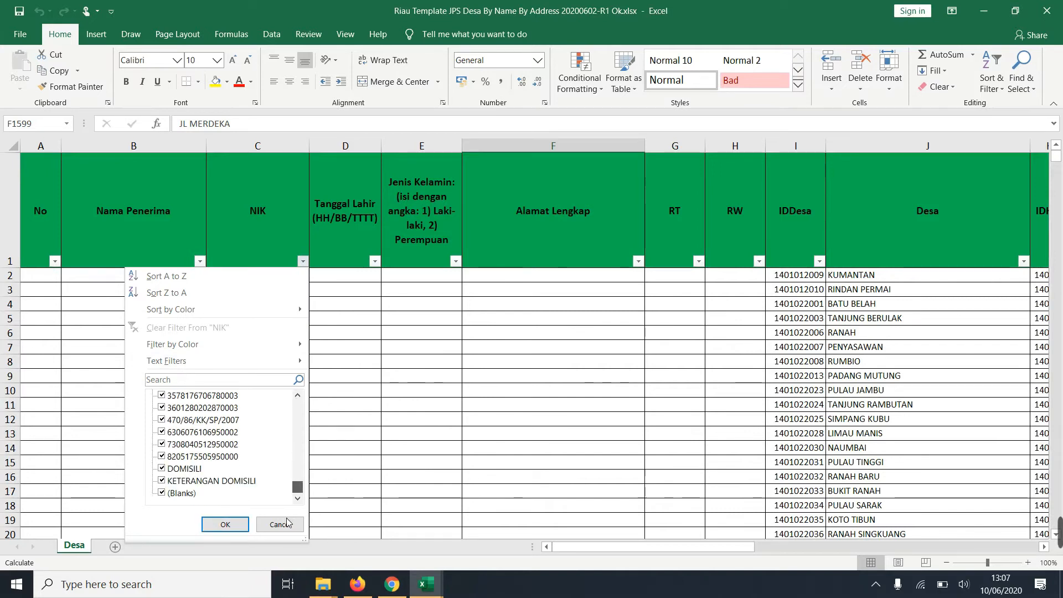
left_click(171, 494)
left_click(225, 525)
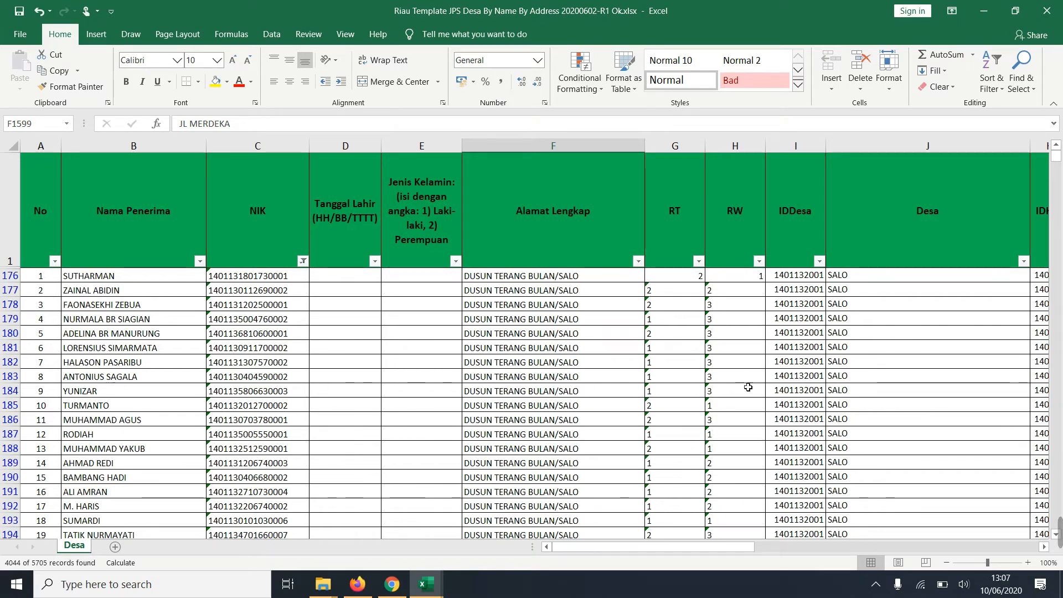
- Filter the Tanggal Lahir column to exclude blank entries as well
left_click_drag(757, 546, 889, 569)
left_click_drag(775, 553, 596, 532)
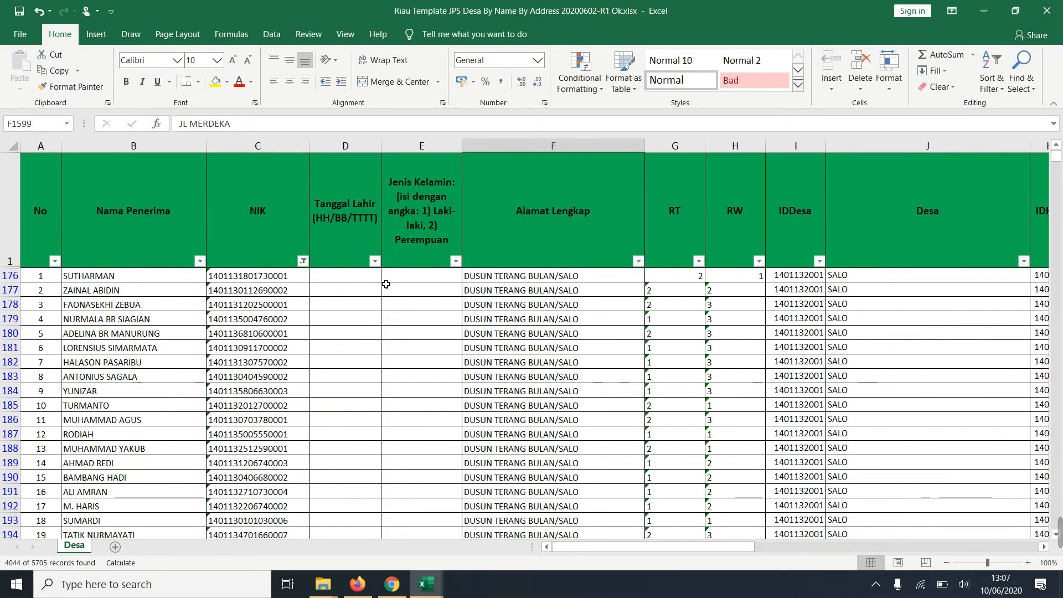
left_click(376, 262)
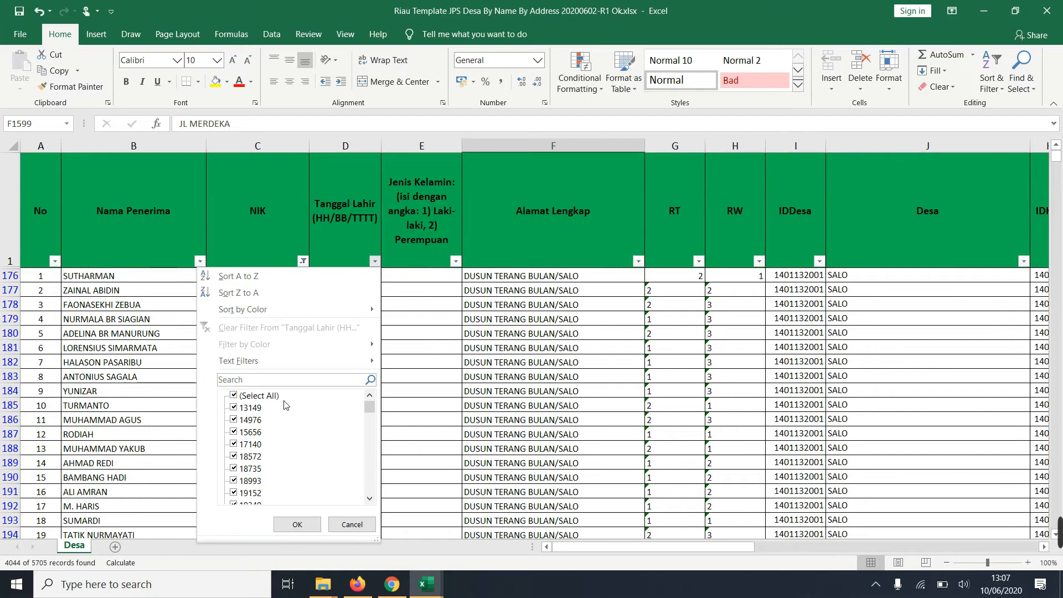
mouse_move(369, 408)
left_mouse_down()
mouse_move(359, 501)
mouse_move(380, 396)
left_mouse_up()
scroll(360, 481, "up", 1)
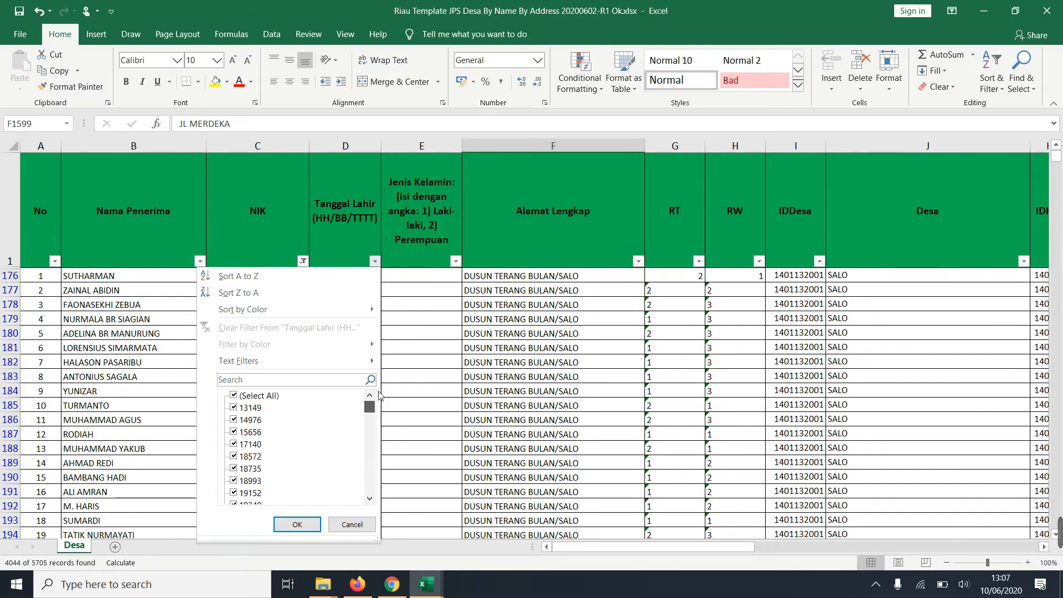
left_click(272, 396)
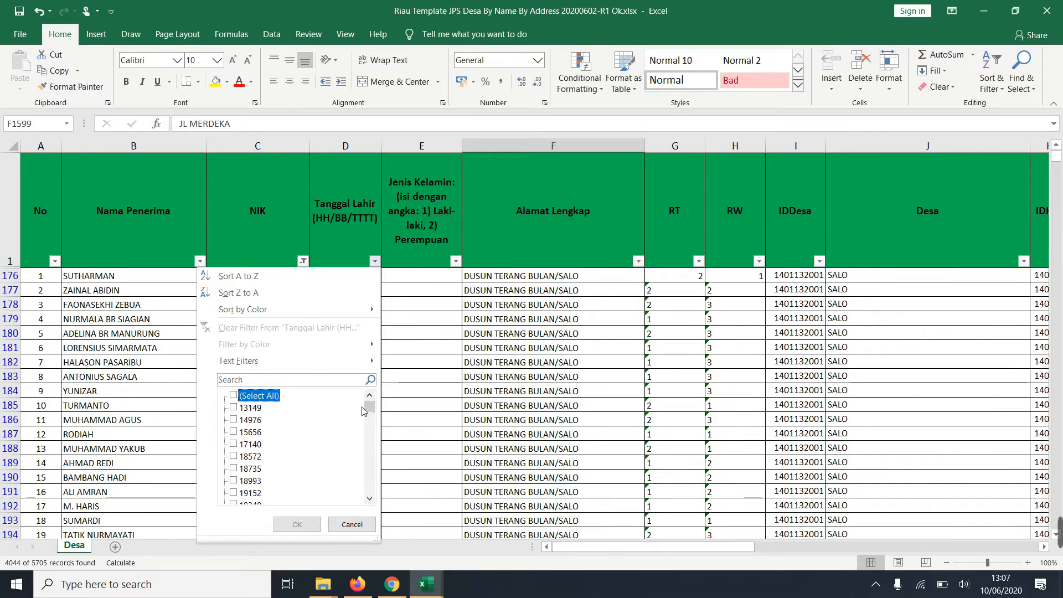
left_click(258, 396)
left_click_drag(370, 409, 362, 513)
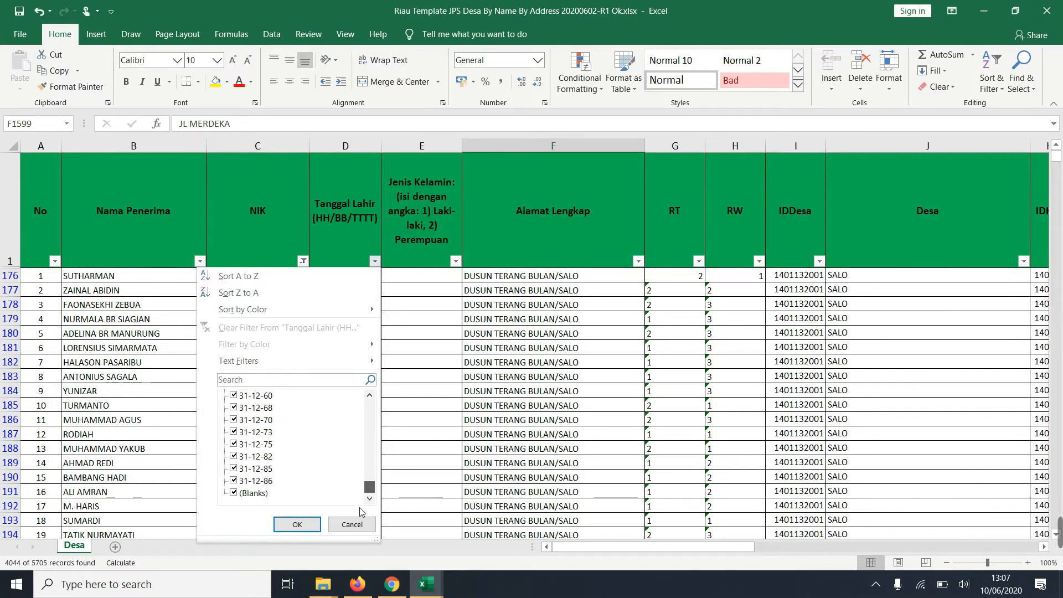
left_click(252, 492)
left_click(296, 525)
scroll(321, 450, "down", 3)
scroll(193, 387, "up", 3)
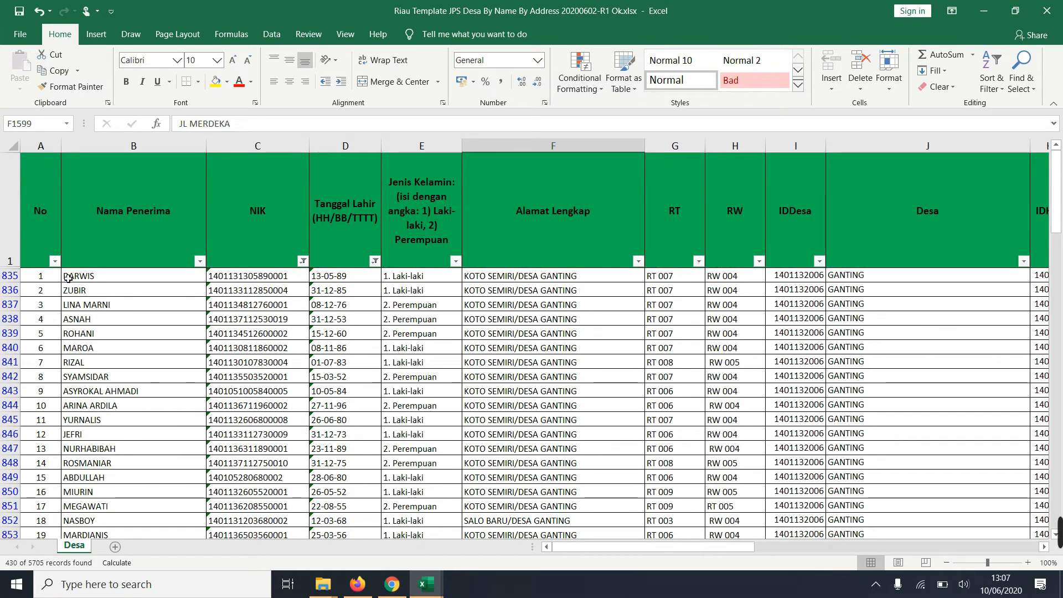
- Copy range A835:W869 of the filtered Riau data and select cell A2 on the JPS sheet of the W1 Agregat workbook
left_click_drag(52, 275, 907, 433)
key("ctrl+c")
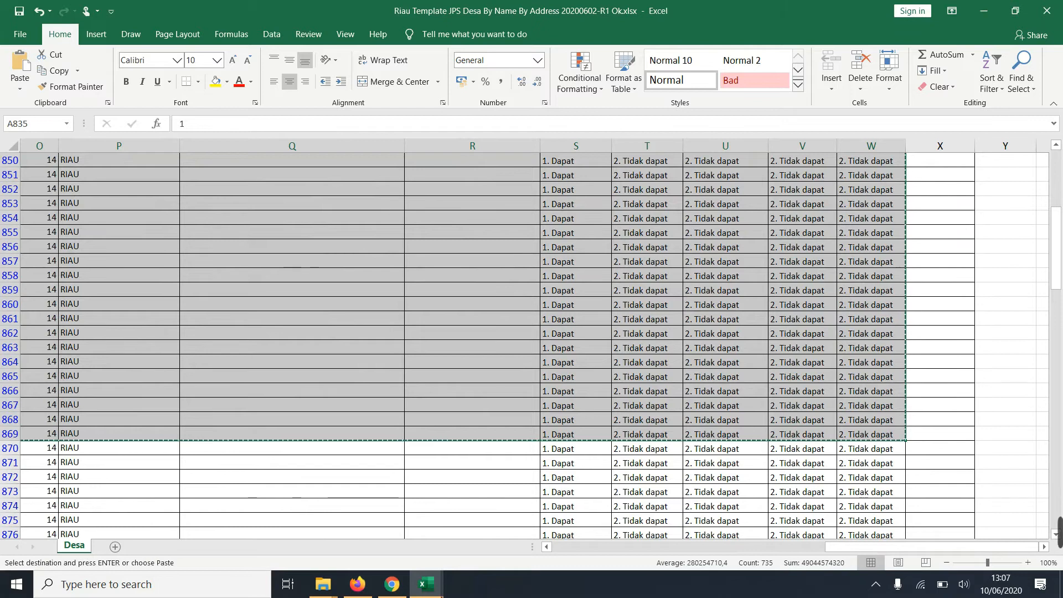
left_click(426, 584)
left_click(349, 523)
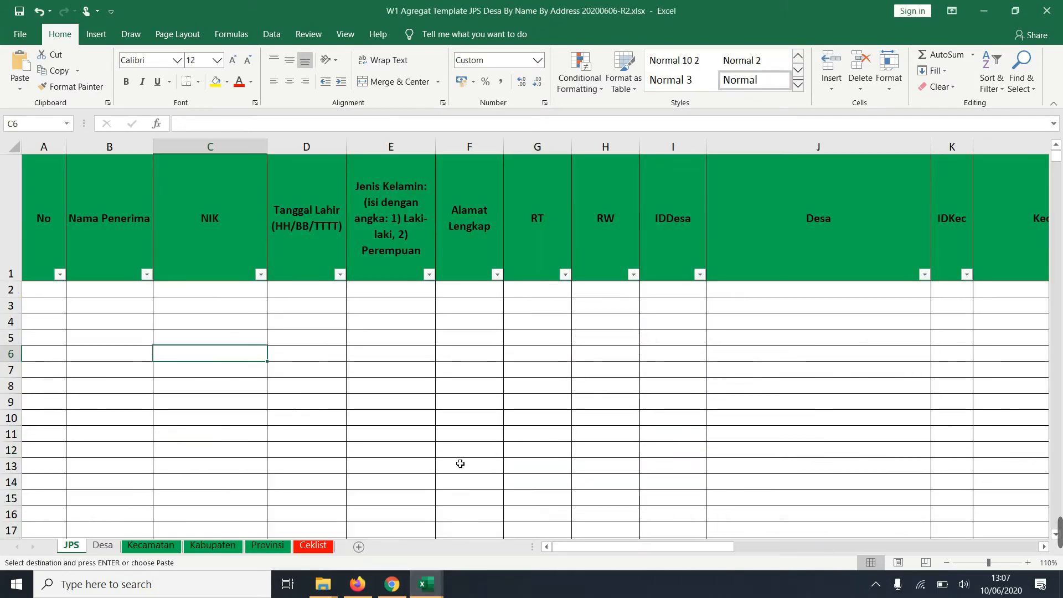
left_click(34, 296)
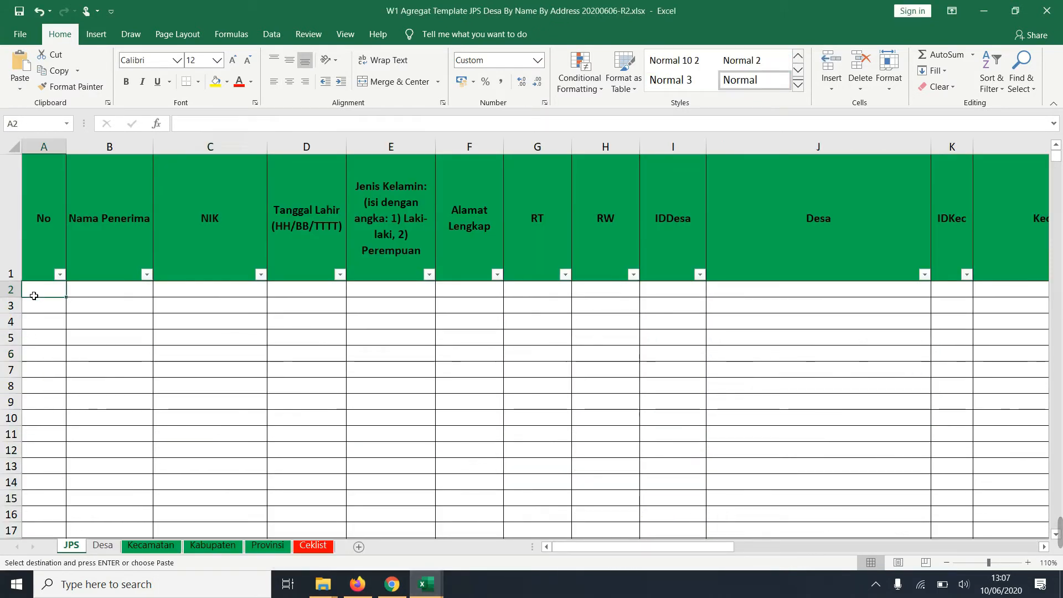
- Return to the Riau workbook and review the copied records back to the first column
left_click(441, 583)
left_click(457, 531)
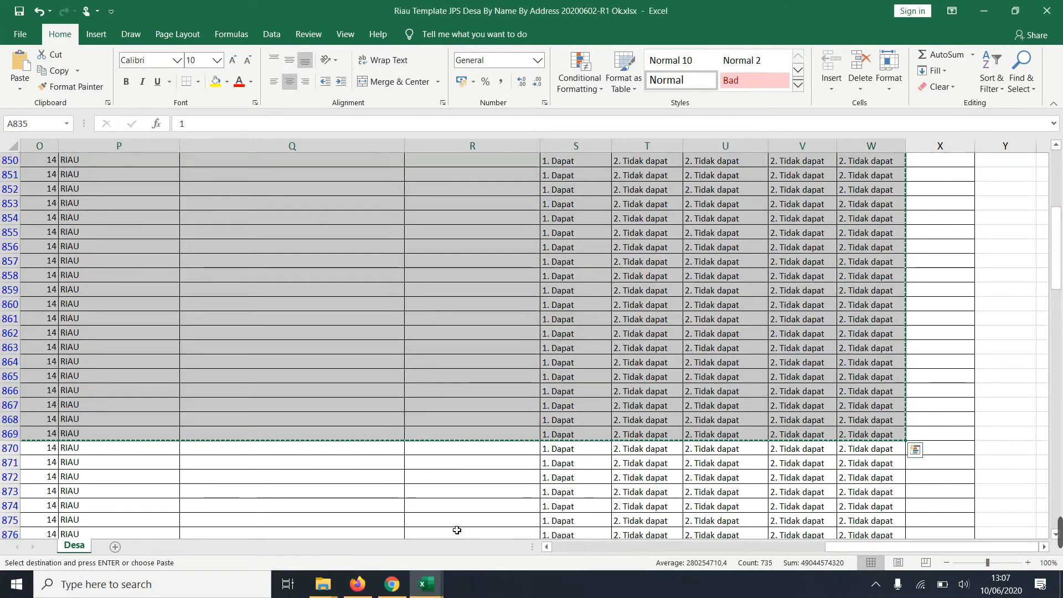
left_click_drag(936, 547, 594, 561)
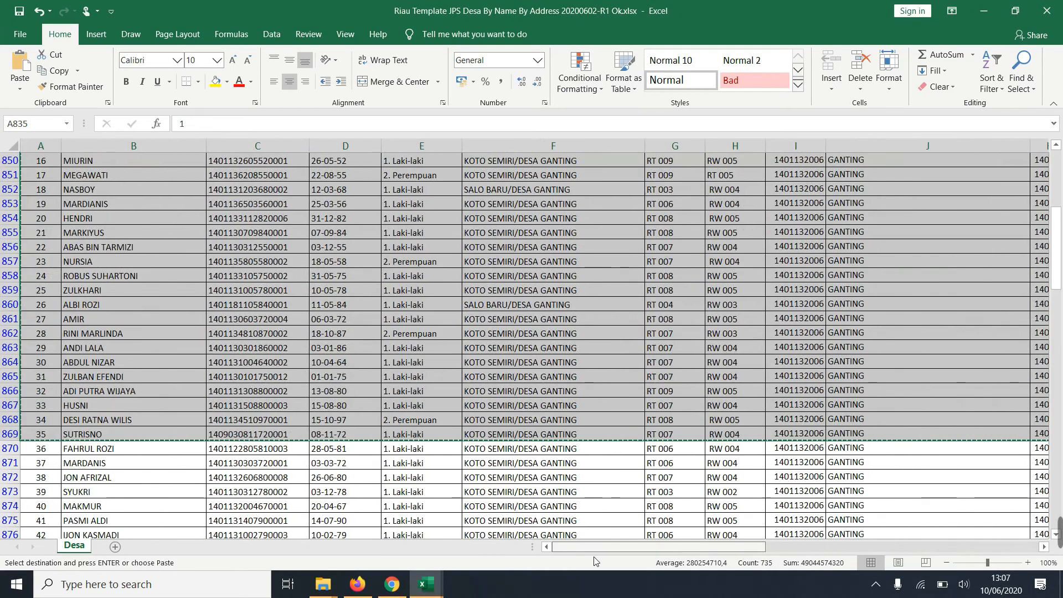
- Paste the copied Riau records as values at cell A2 of the W1 Agregat workbook's JPS sheet and save the workbook
left_click(426, 584)
left_click(344, 499)
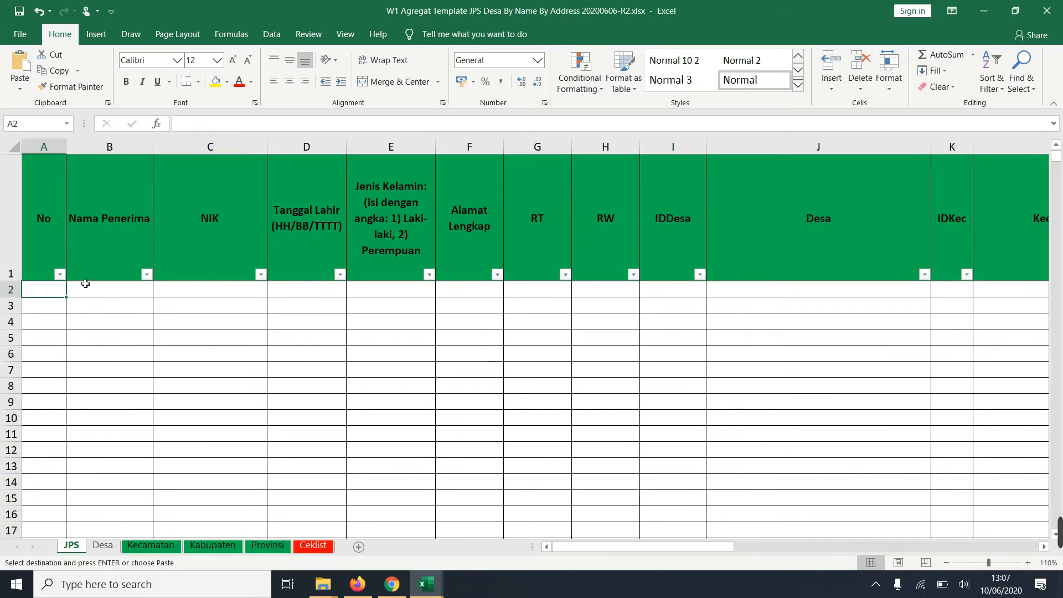
left_click(20, 93)
left_click(19, 180)
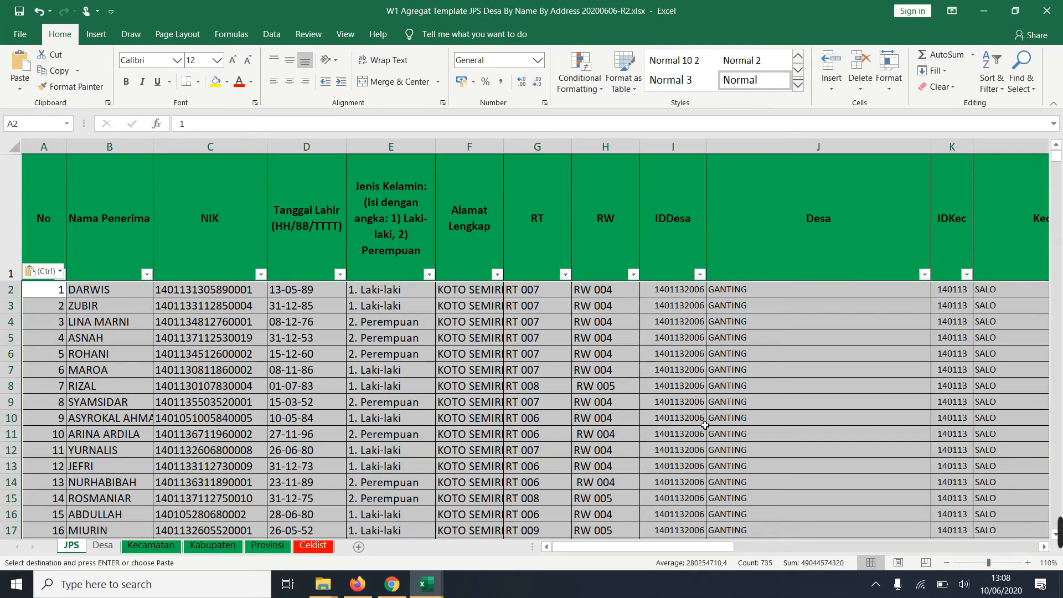
left_click_drag(718, 547, 656, 548)
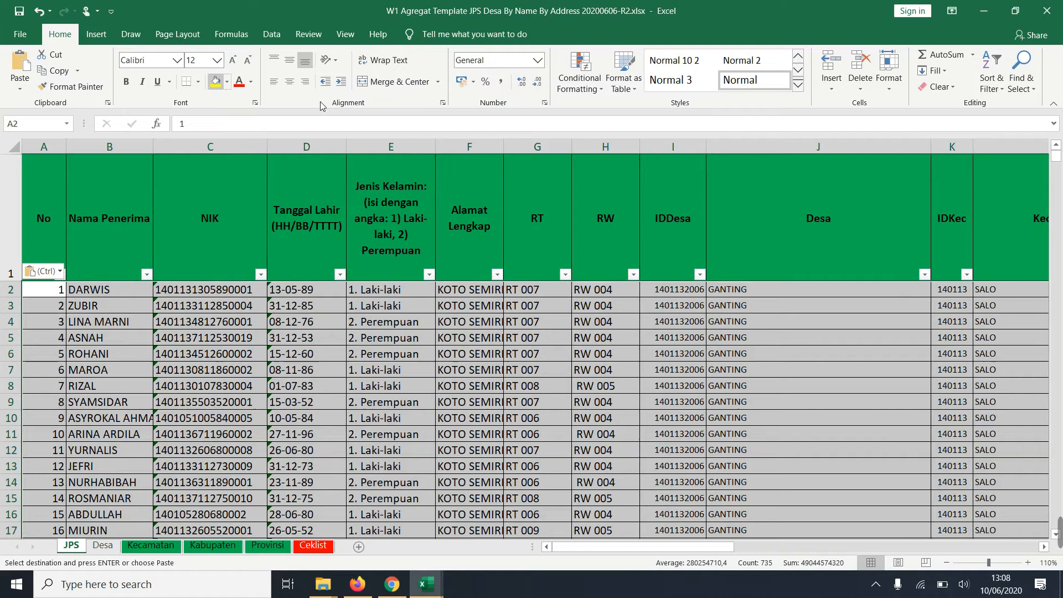
key("ctrl+s")
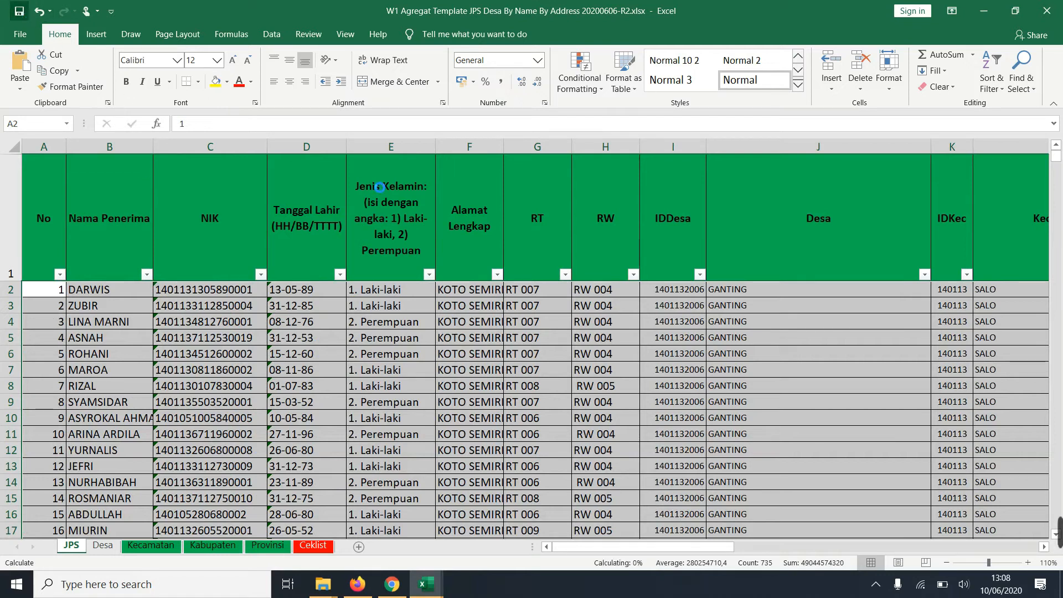